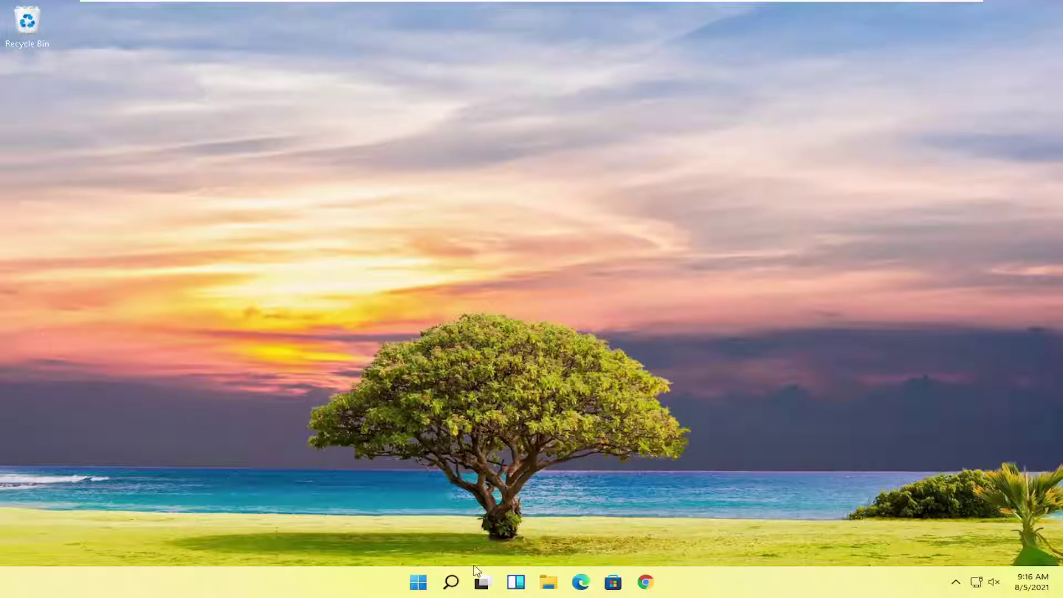
Search 'adjust' and open 'Adjust the appearance and performance of Windows'
left_click(450, 583)
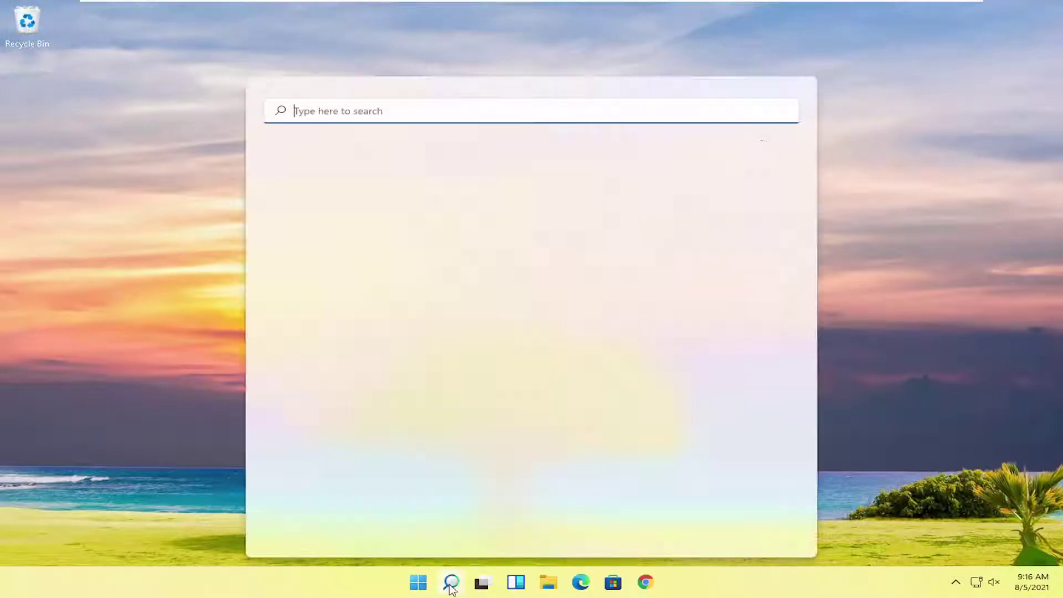
type("adjus")
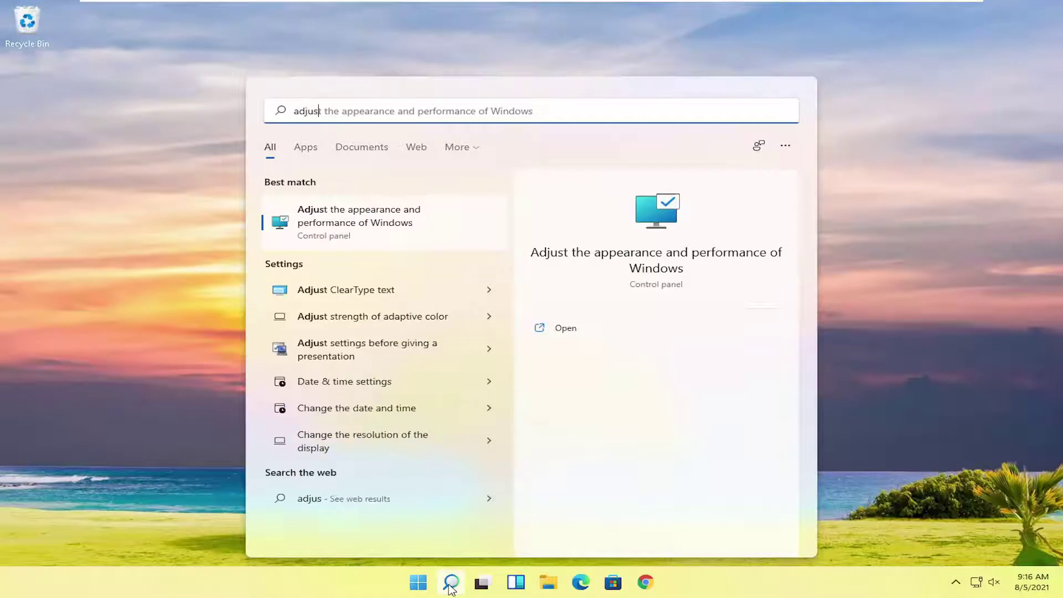
type("t")
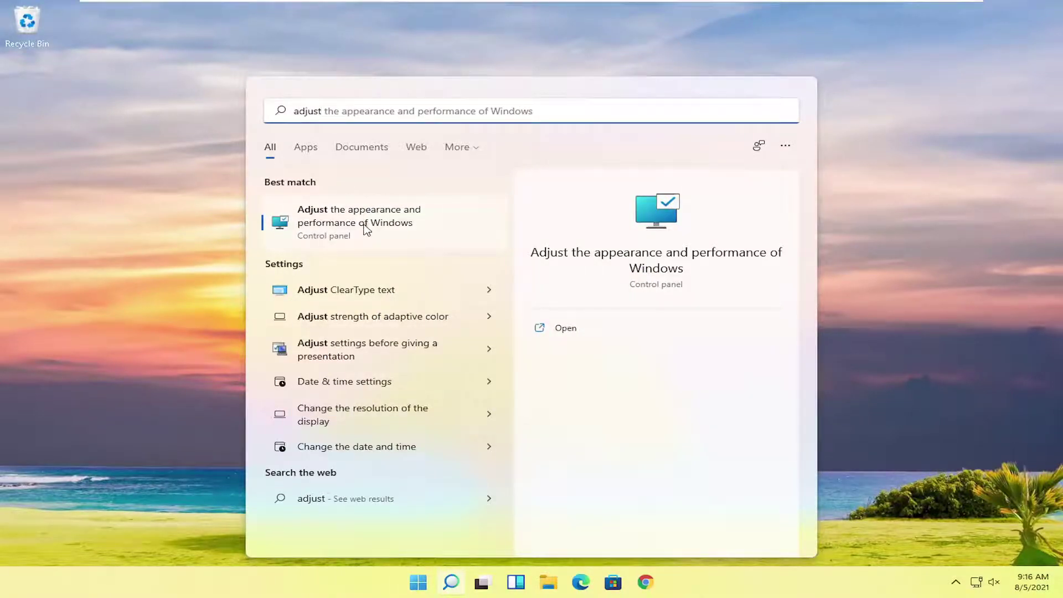
left_click(364, 229)
Reposition Performance Options and try Enable Peek and thumbnail saving, leaving both unchecked
left_click_drag(224, 46, 440, 90)
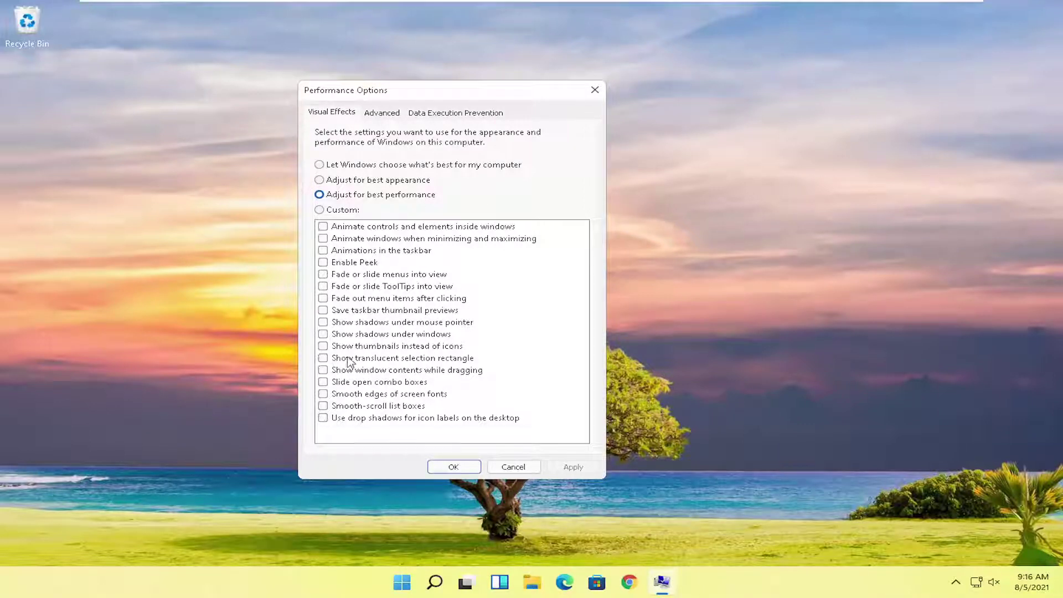
left_click(323, 263)
left_click(324, 309)
left_click(323, 263)
left_click(324, 309)
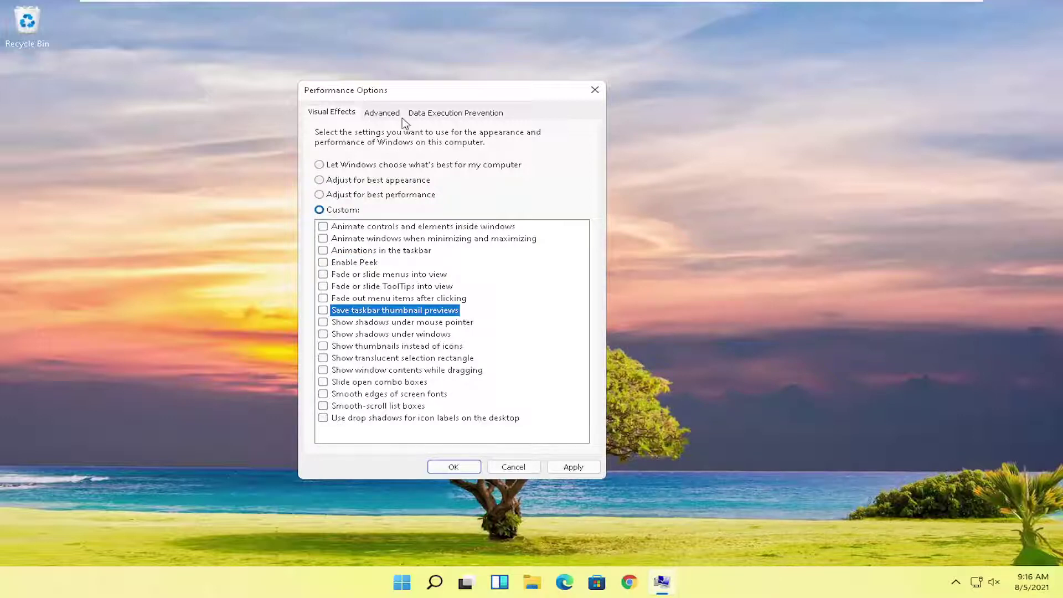
Select 'Adjust for best performance', apply it and confirm with OK
left_click(319, 195)
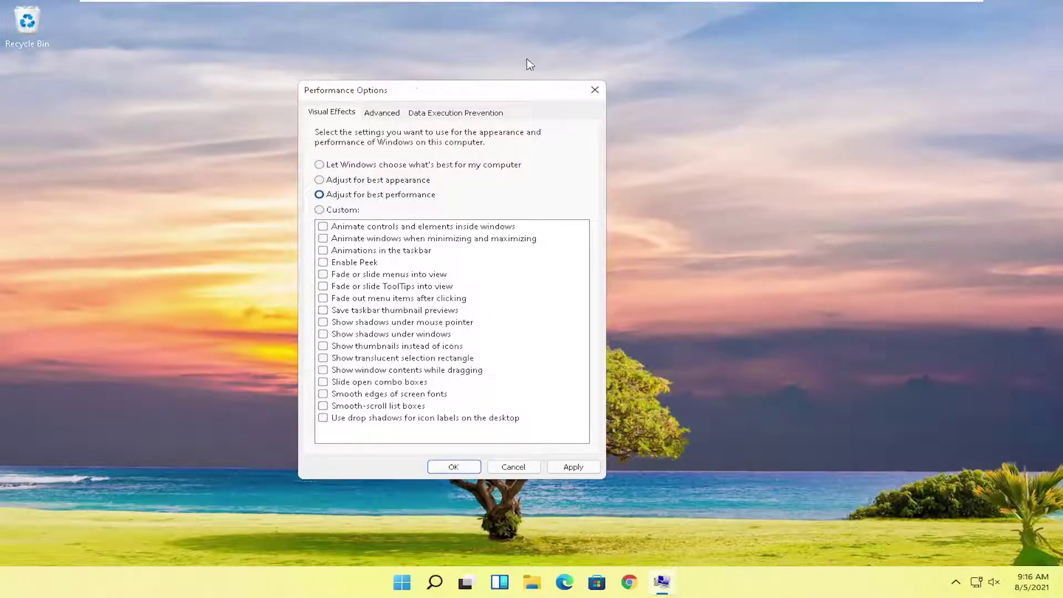
left_click(574, 467)
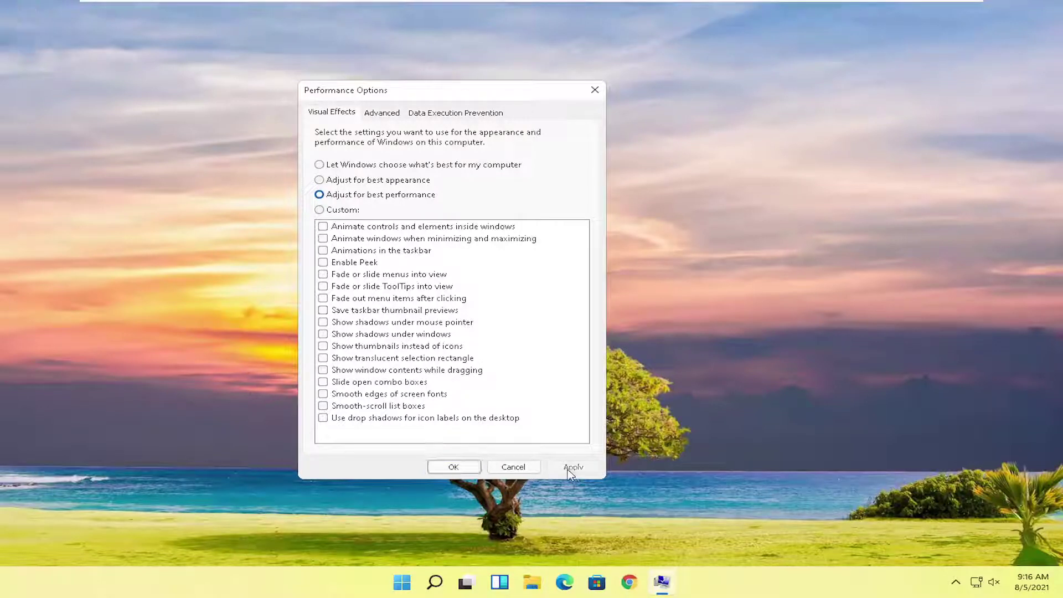
left_click(454, 467)
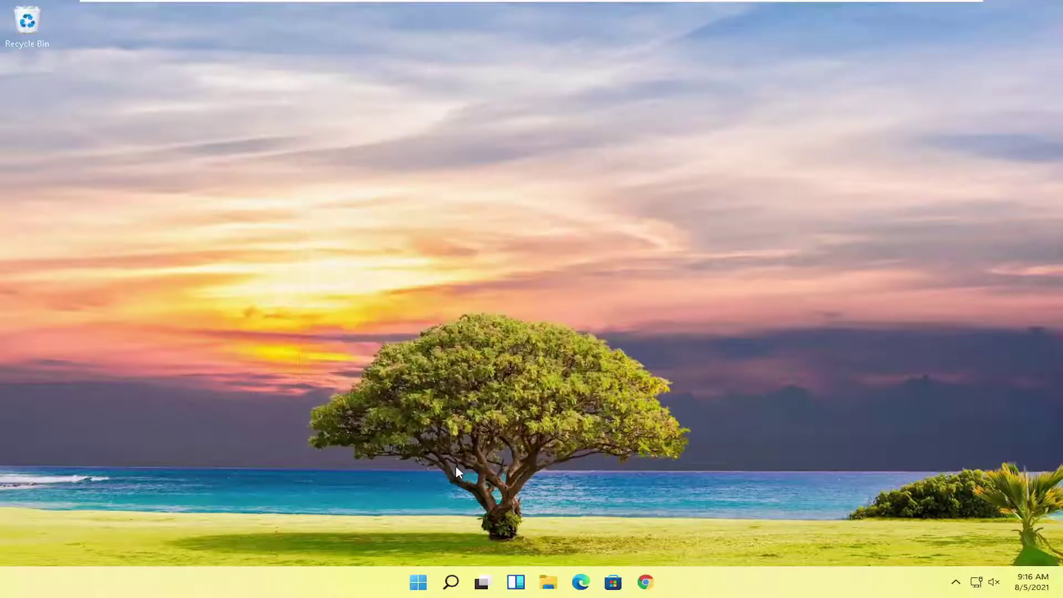
right_click(420, 583)
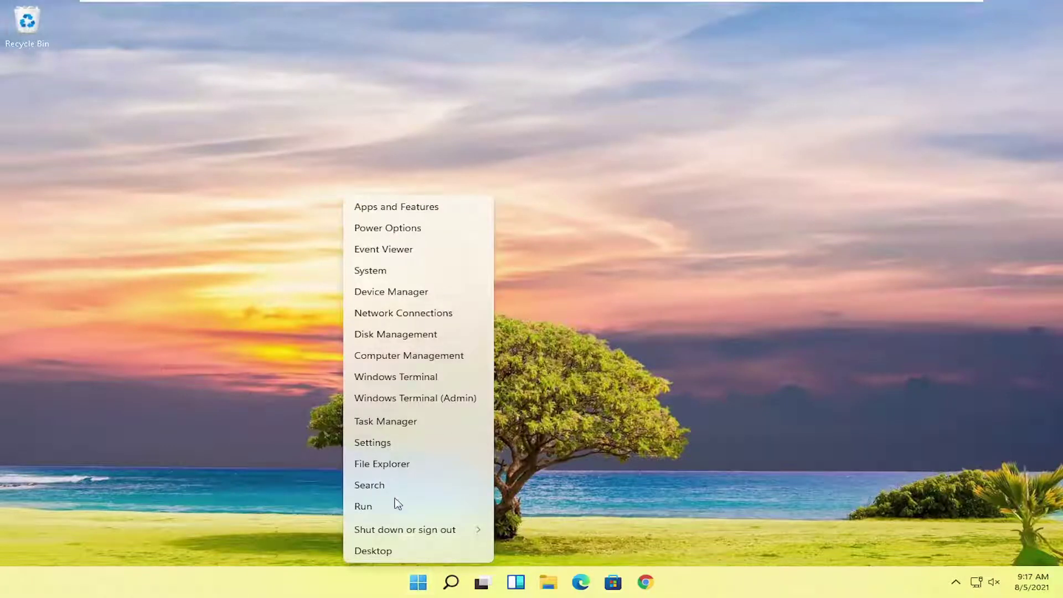
left_click(385, 421)
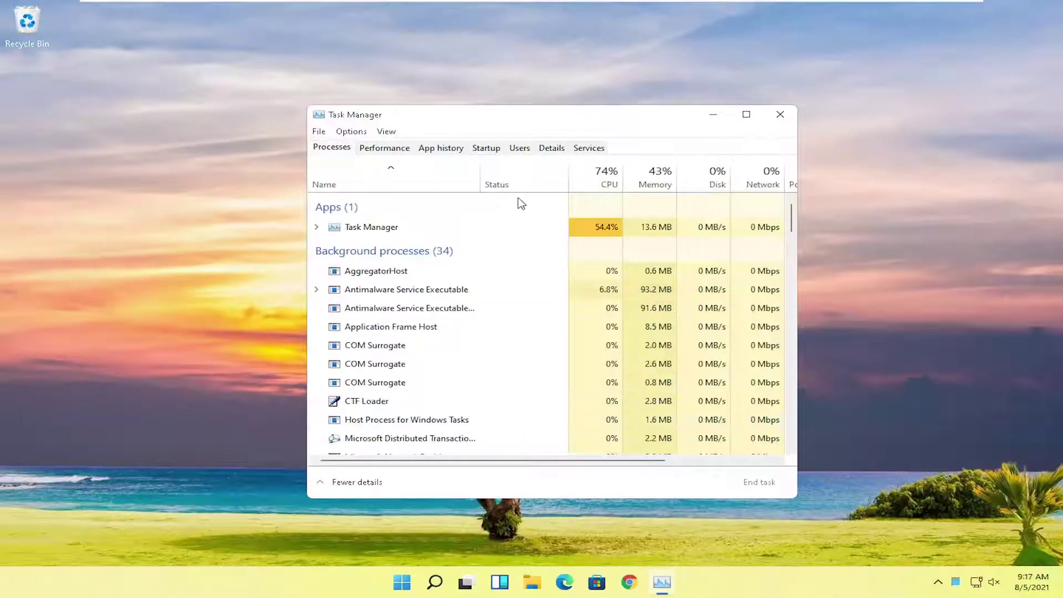
left_click(486, 148)
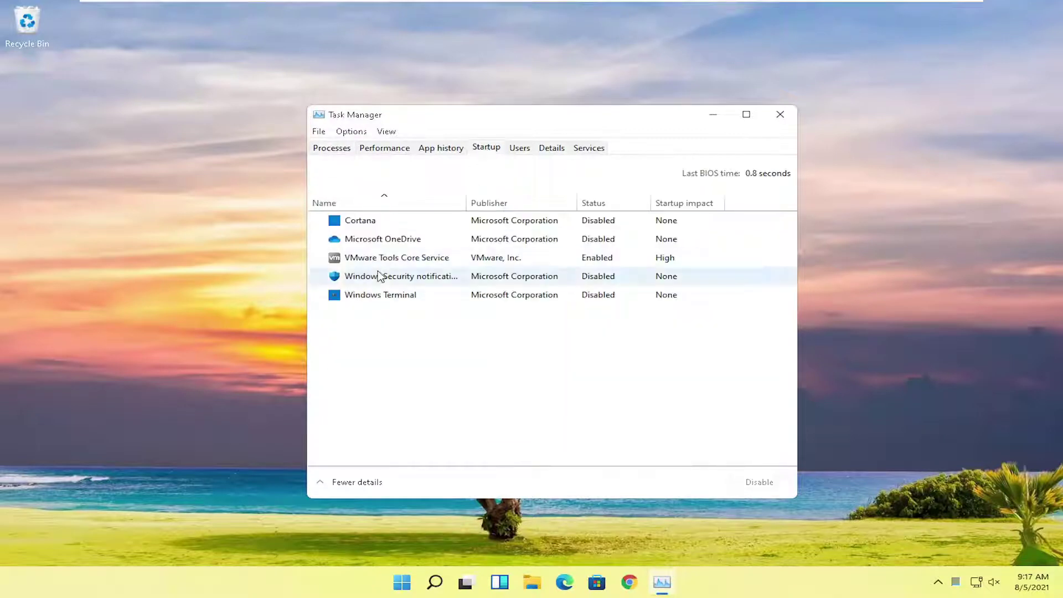
left_click(361, 221)
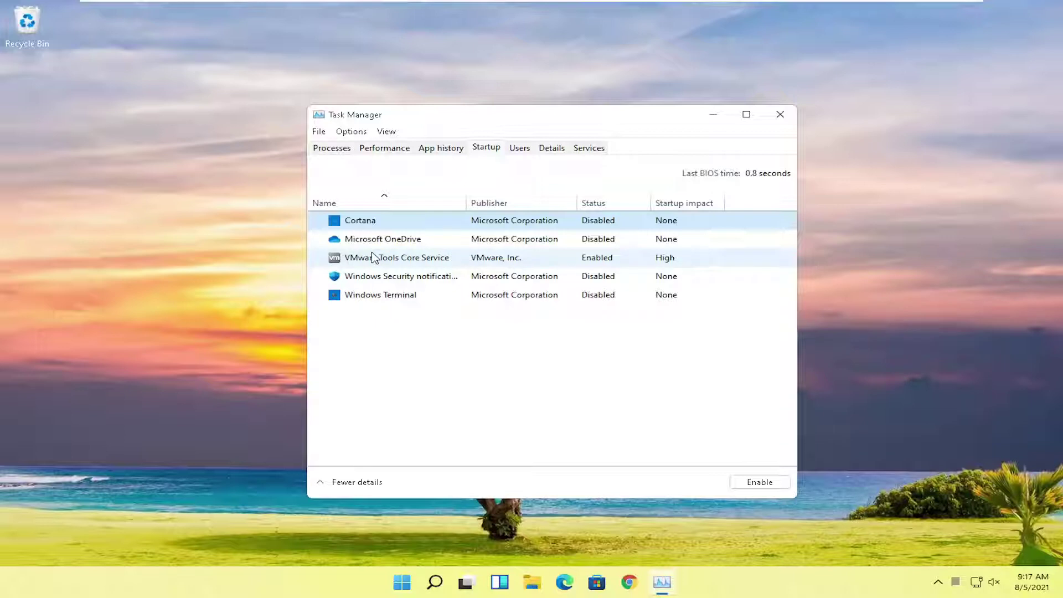
left_click(388, 242)
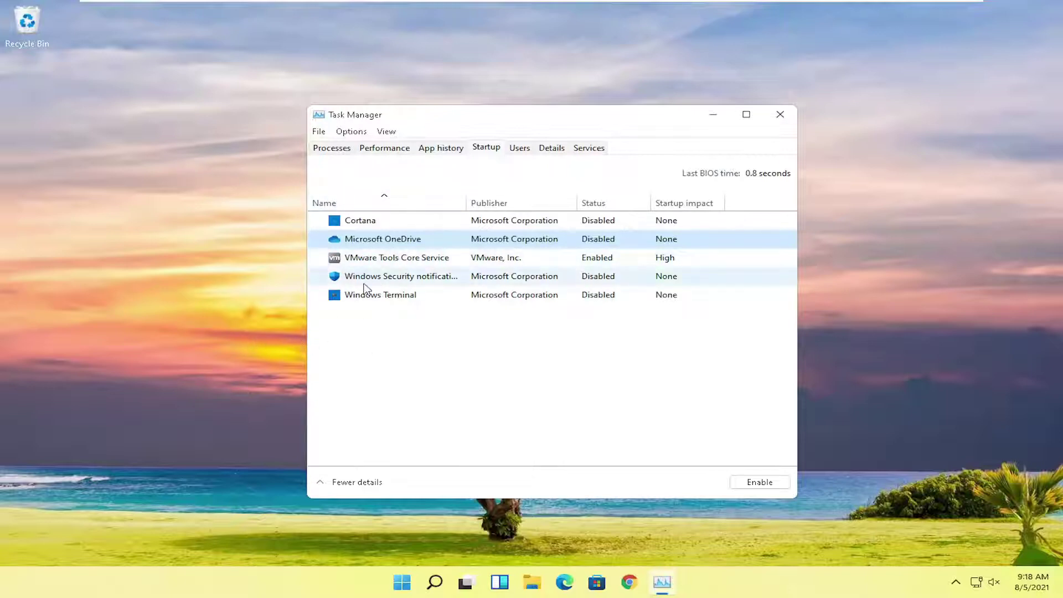
Close Task Manager and bring up Windows Search
left_click(779, 114)
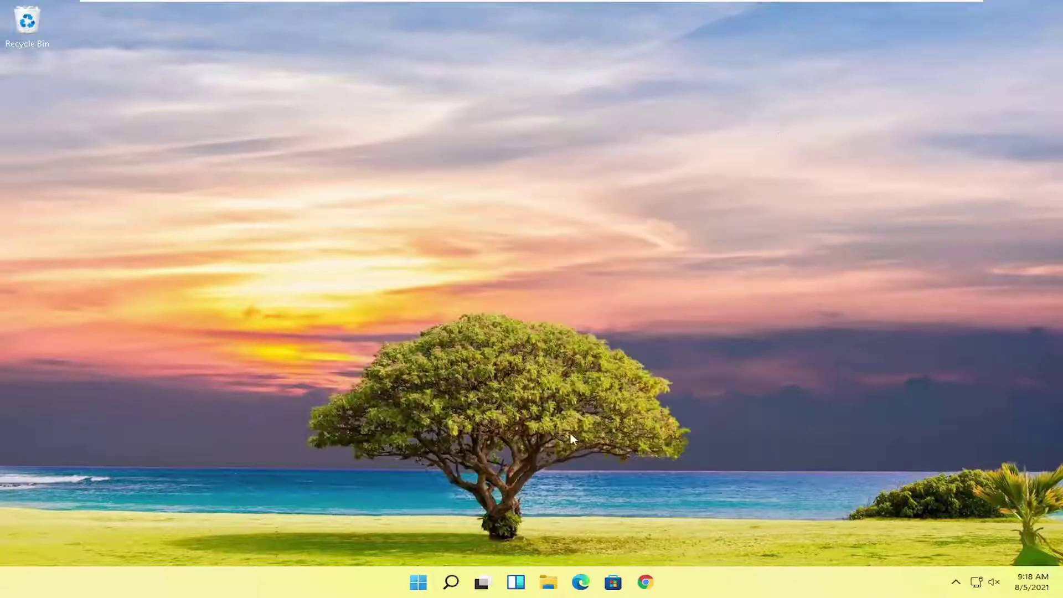
left_click(451, 581)
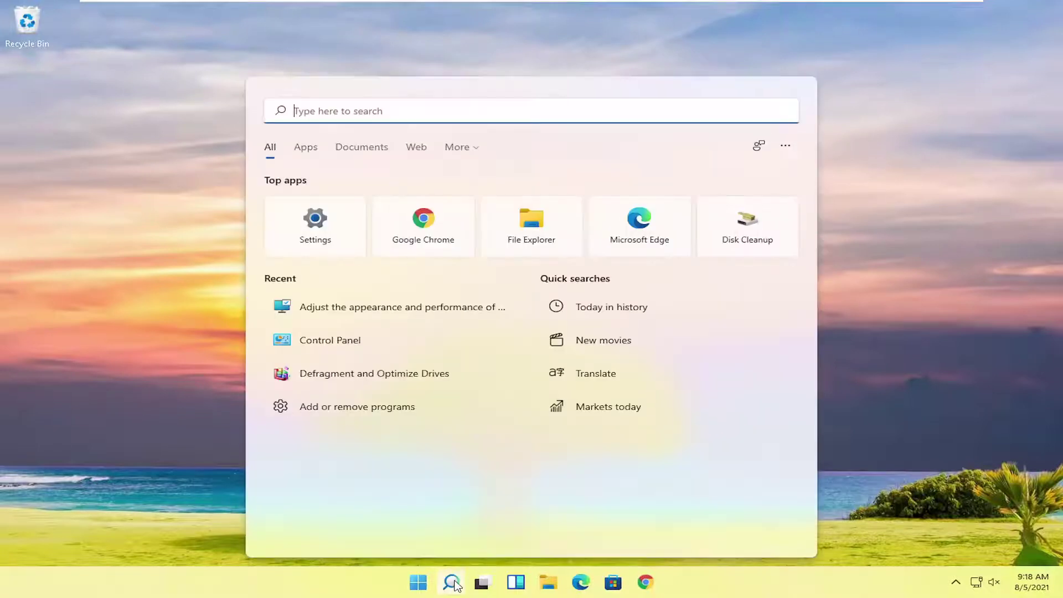
type("control p")
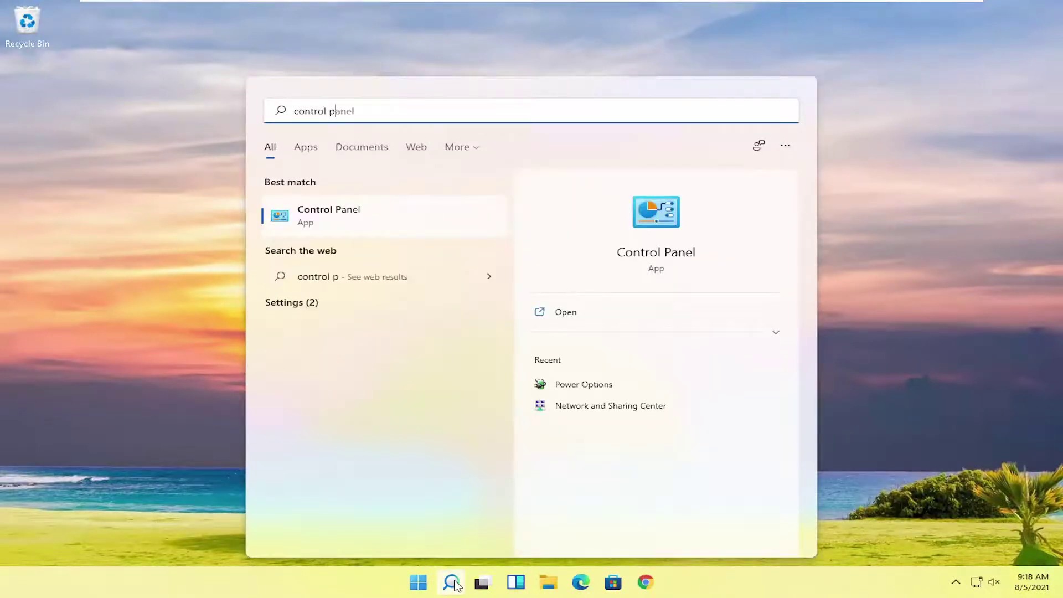
Open Power Options from Control Panel in large icons view, and confirm High performance is selected
left_click(344, 216)
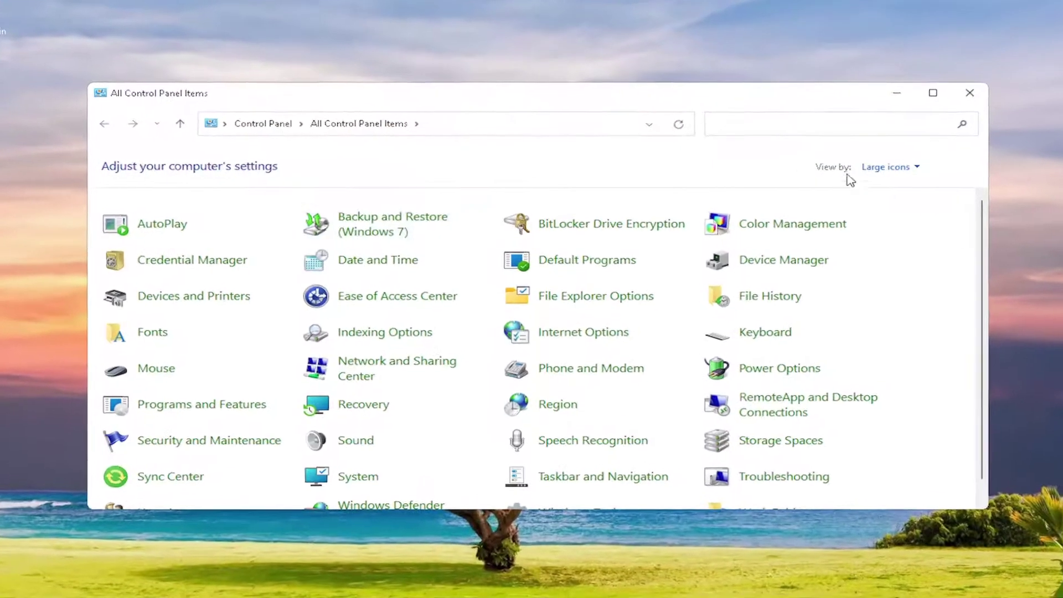
left_click(868, 168)
left_click(881, 203)
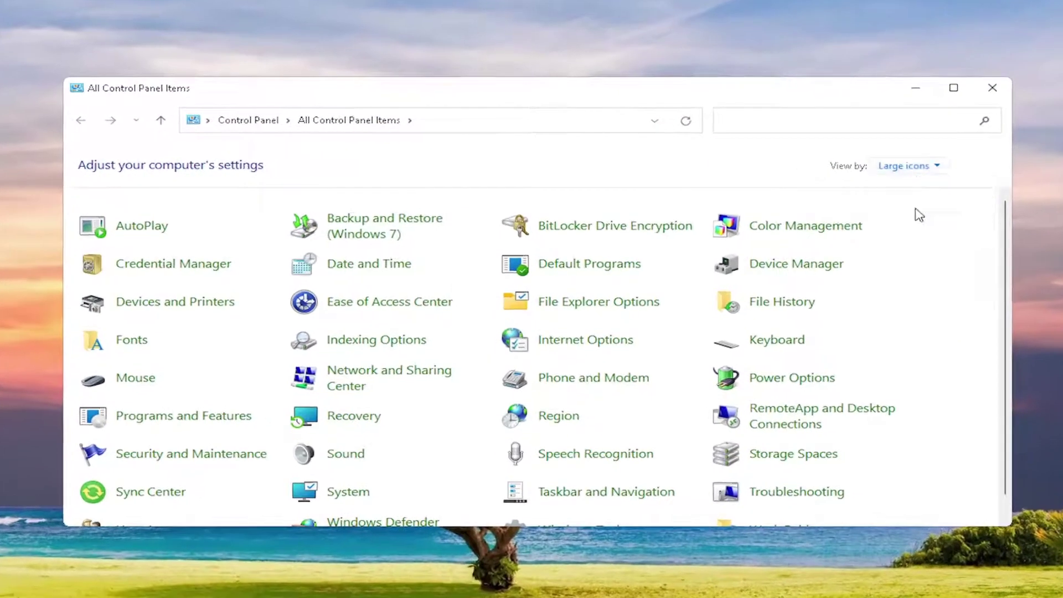
left_click(791, 377)
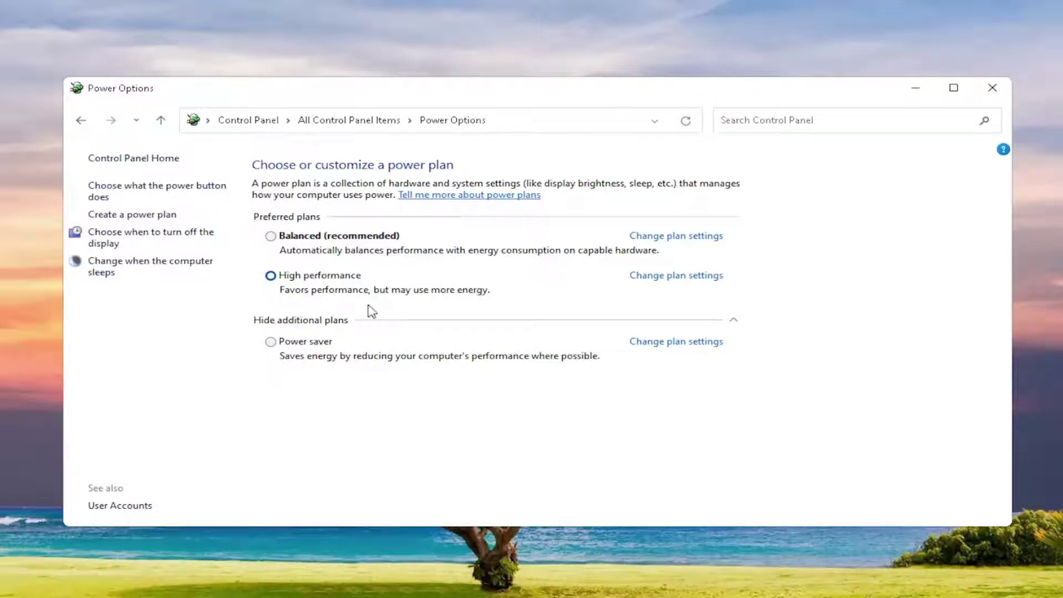
left_click(311, 322)
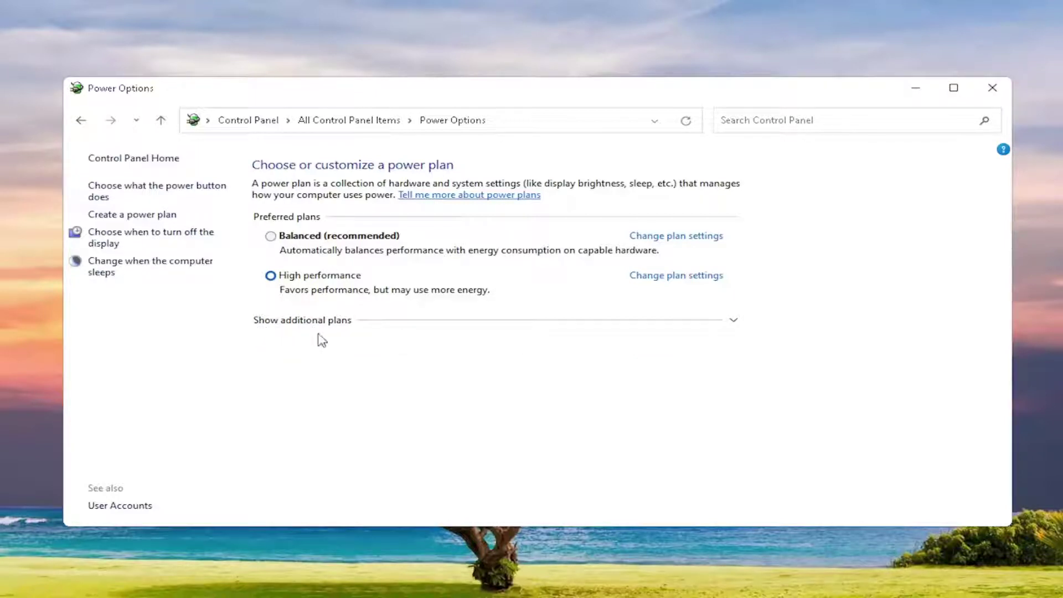
left_click(358, 322)
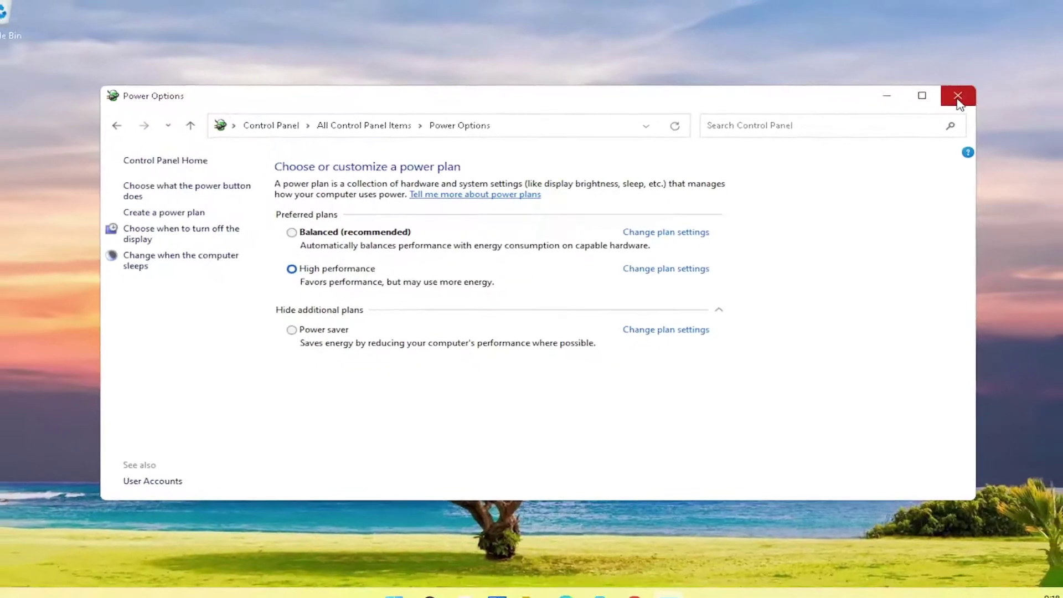
Close the power settings, then search 'apps and features' and open Apps & features
left_click(959, 101)
left_click(451, 584)
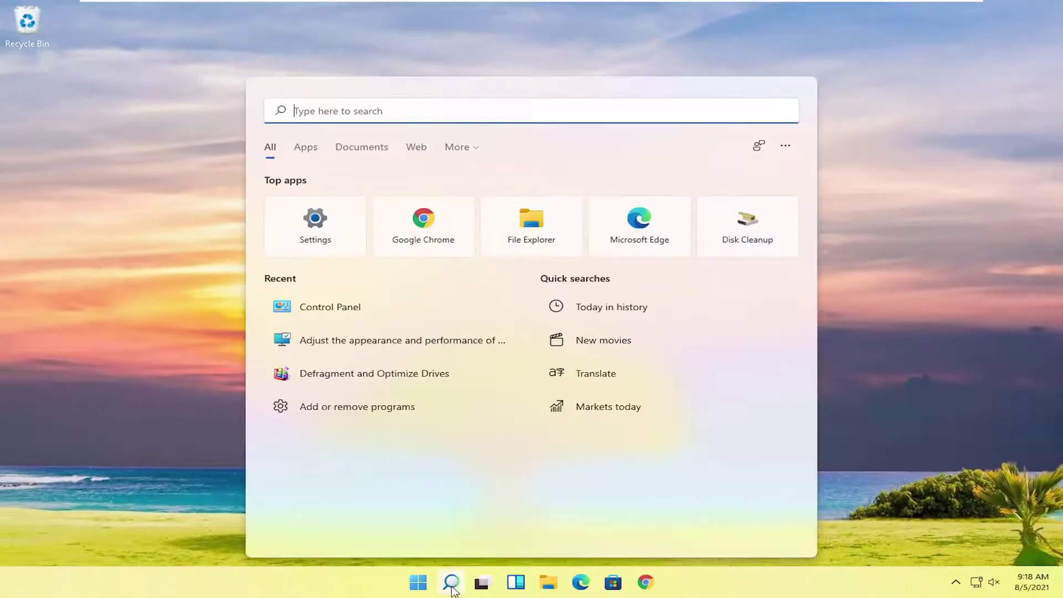
type("apps and ")
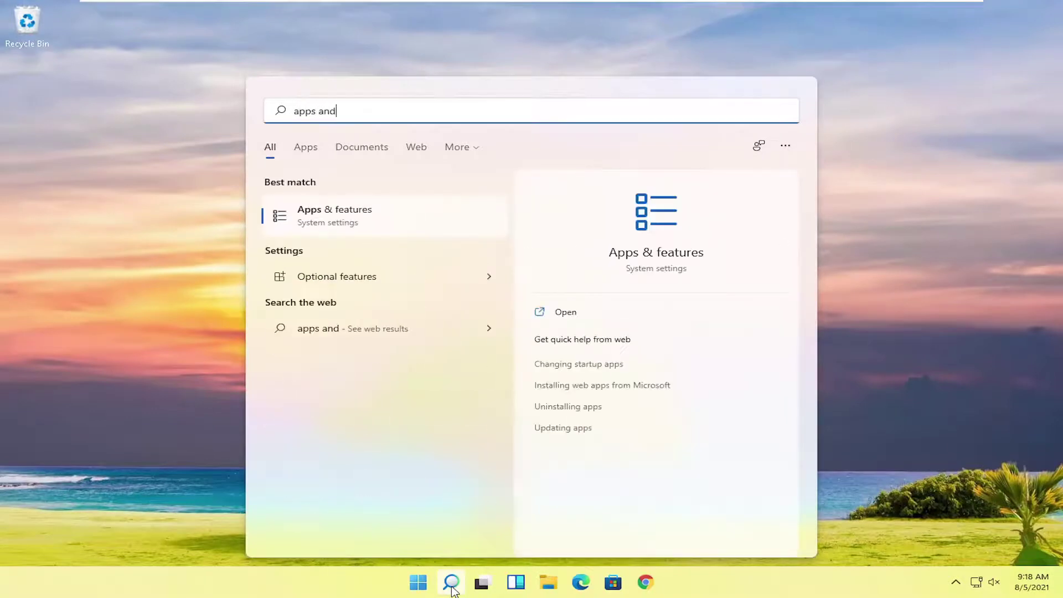
type("fea")
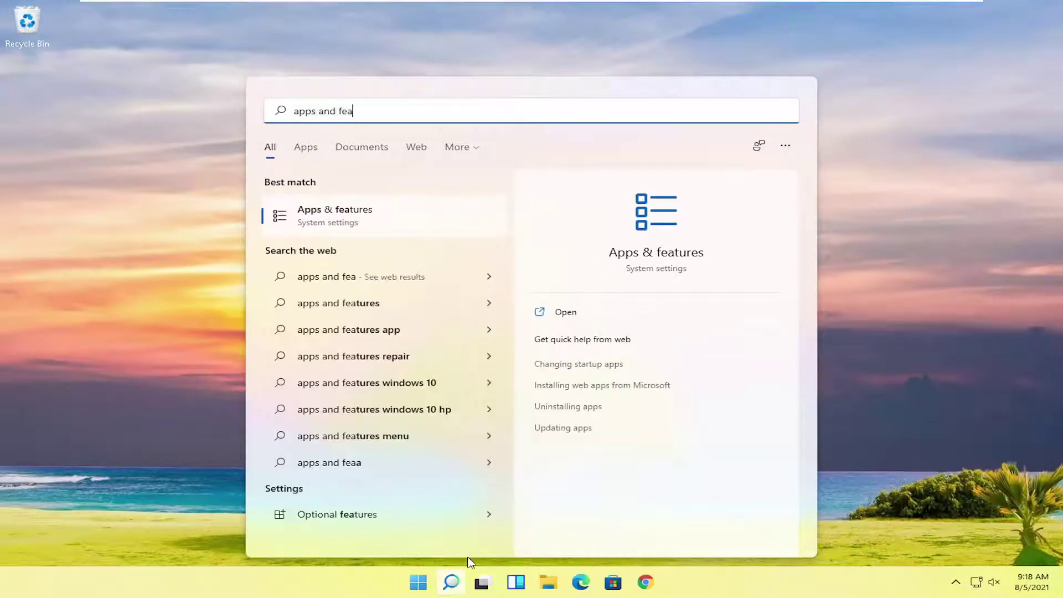
left_click(343, 218)
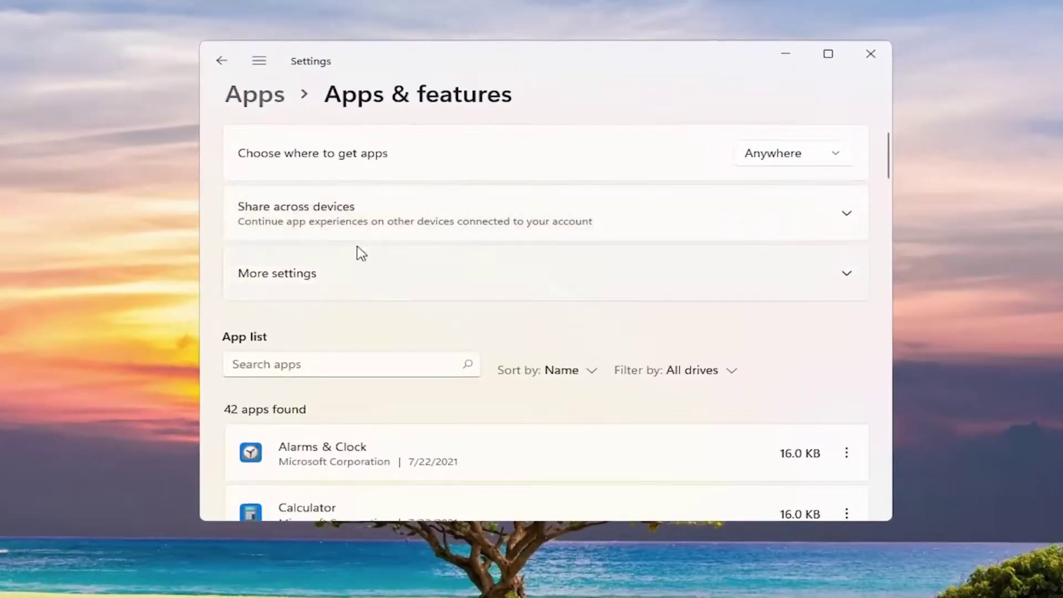
scroll(367, 271, "down", 1)
scroll(367, 271, "down", 2)
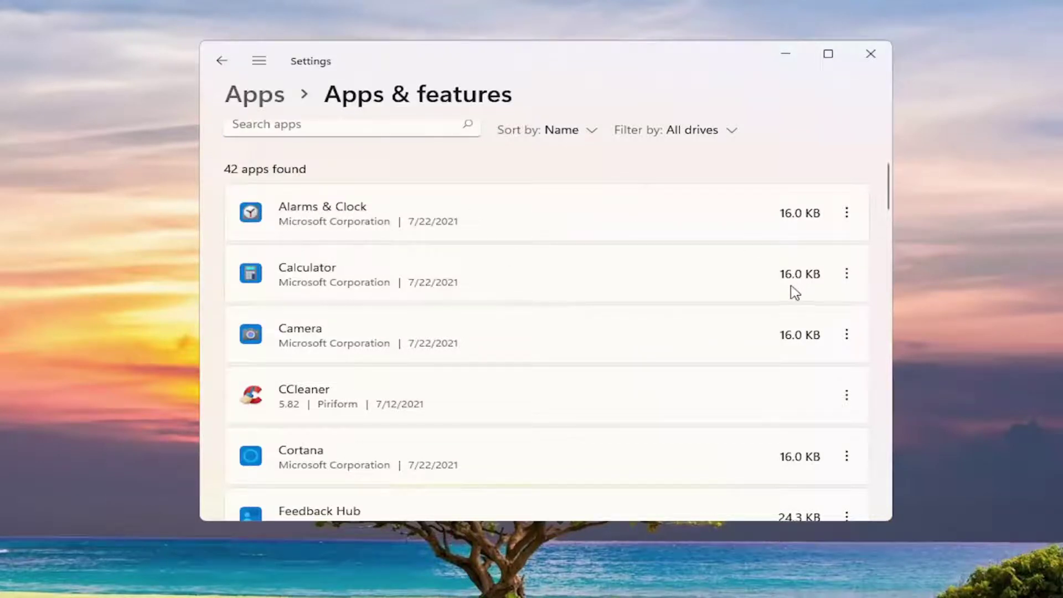
scroll(789, 283, "down", 1)
scroll(789, 287, "up", 1)
scroll(792, 293, "up", 1)
Inspect the Alarms & Clock and Google Chrome menus unchanged, then show the Settings navigation pane
left_click(847, 214)
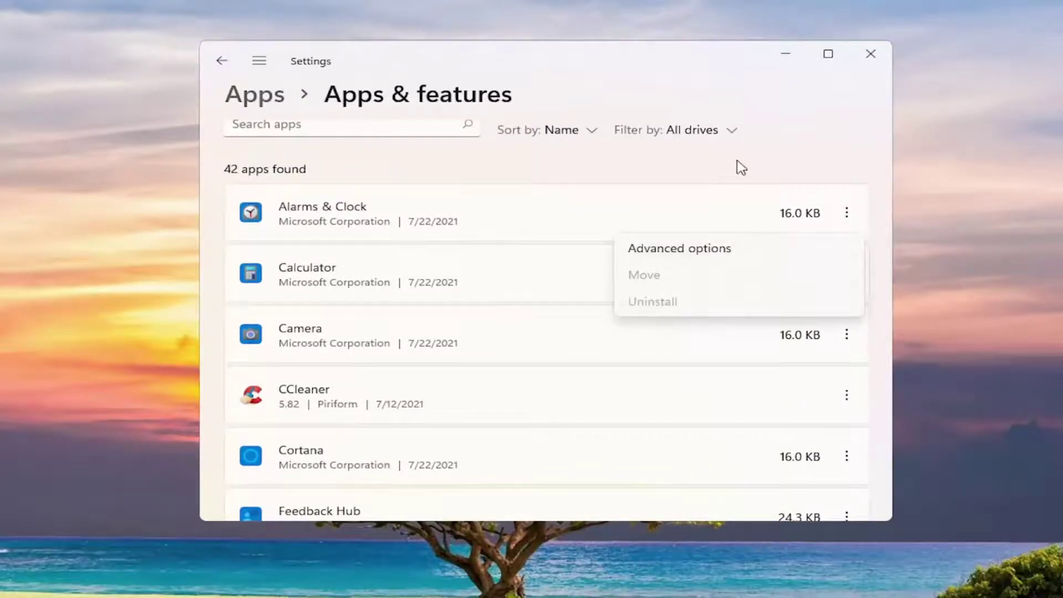
left_click(714, 332)
scroll(711, 332, "down", 3)
scroll(619, 298, "down", 2)
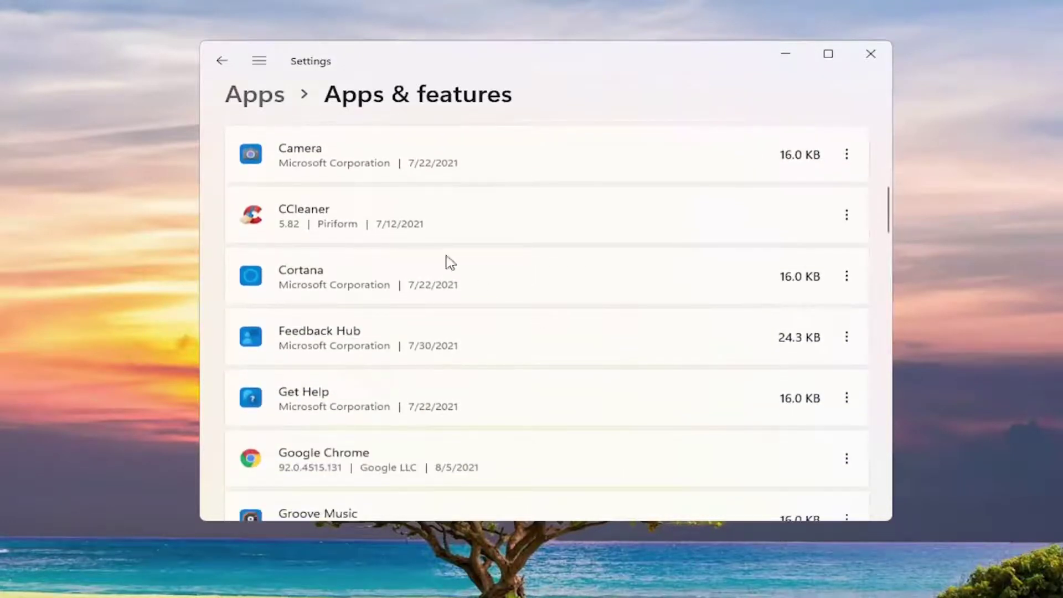
scroll(419, 302, "down", 1)
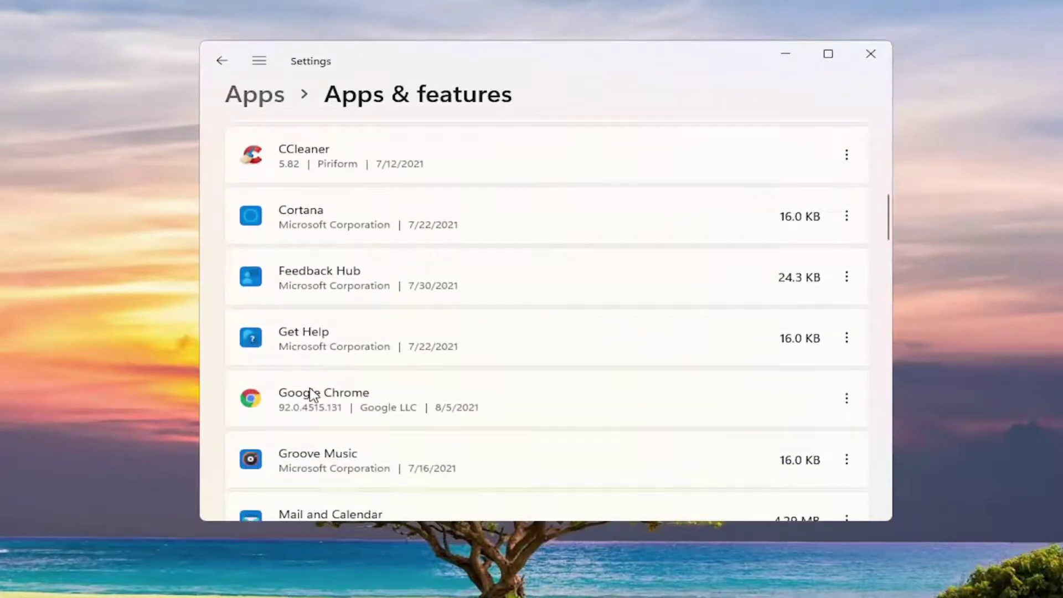
left_click(846, 399)
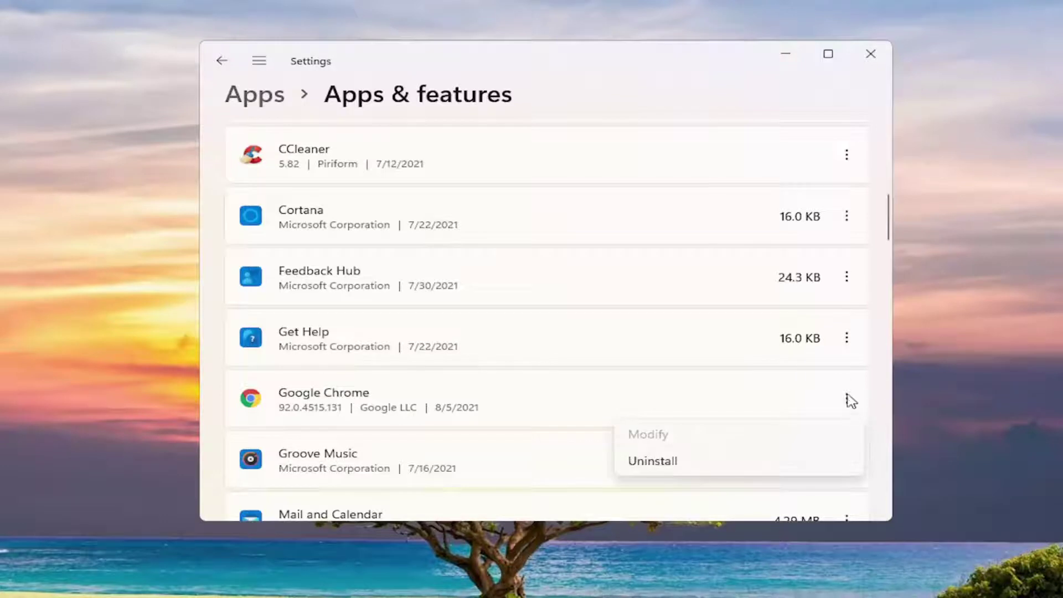
left_click(225, 63)
left_click(259, 61)
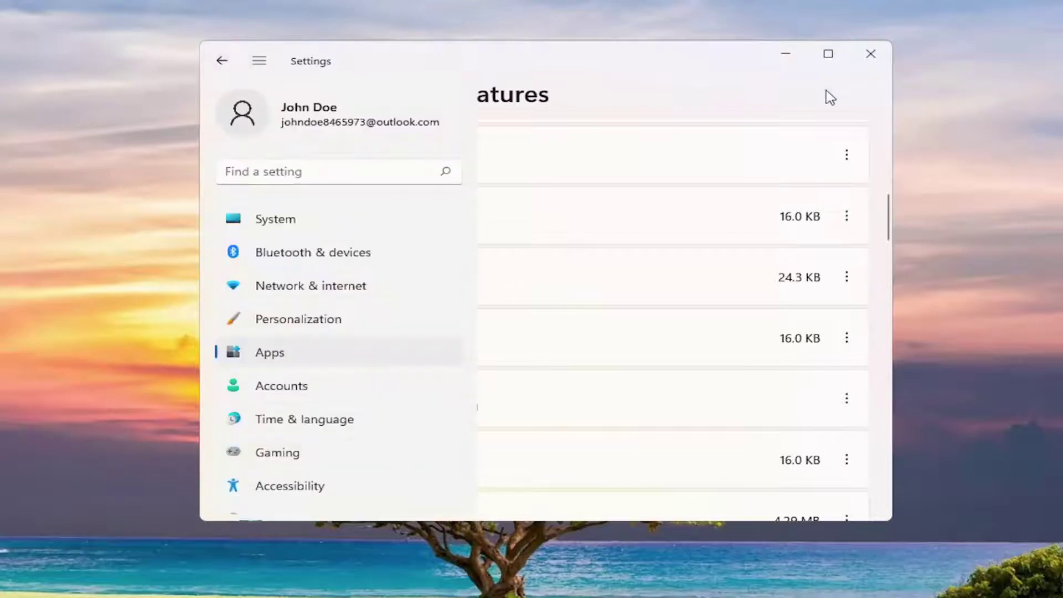
Close Settings, then search 'disk cleanup' and launch Disk Cleanup for drive C:
left_click(870, 55)
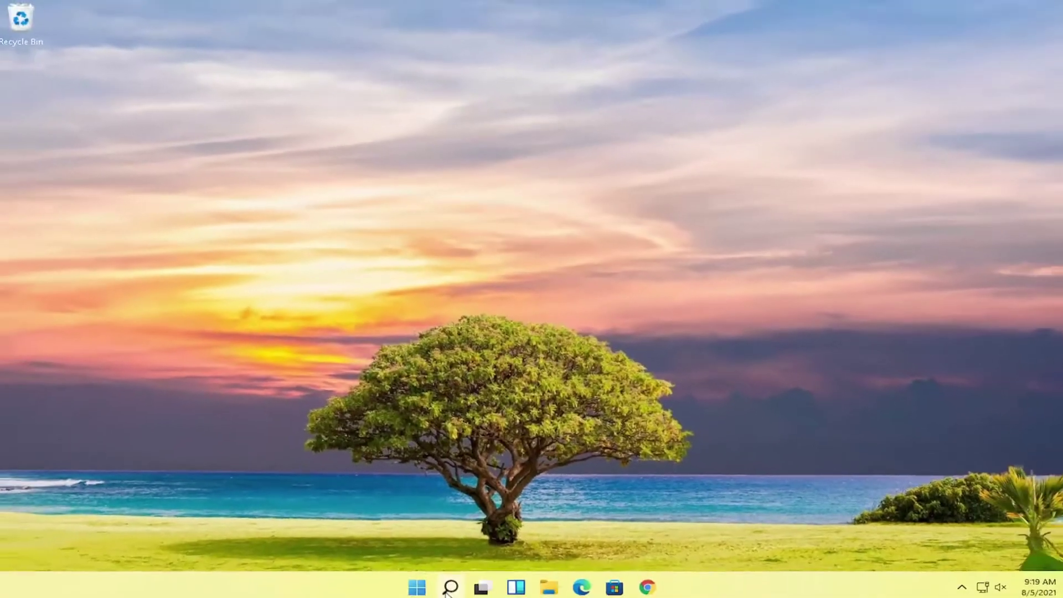
left_click(451, 584)
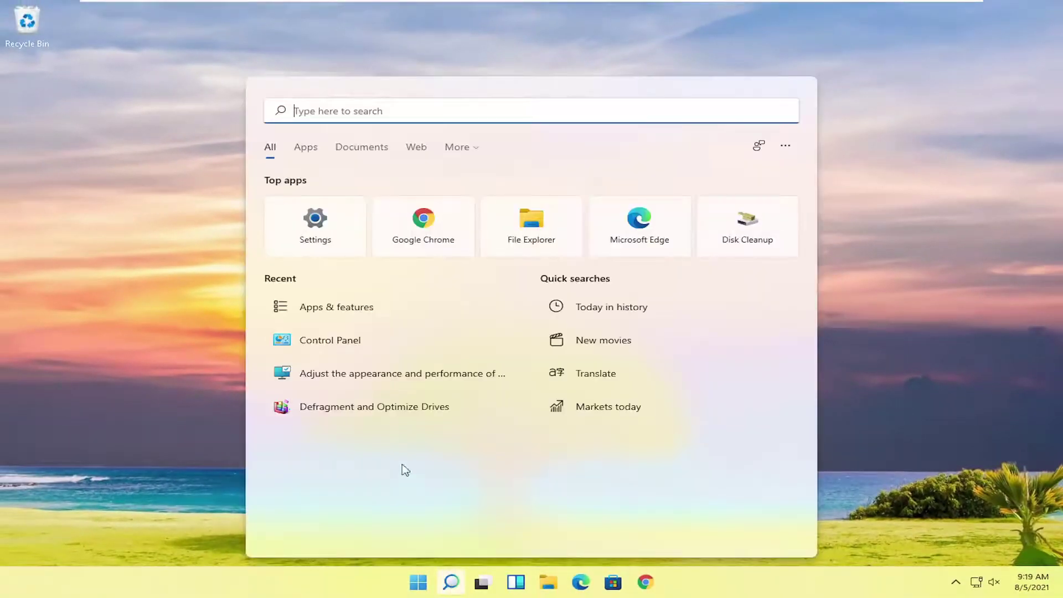
type("disk clea")
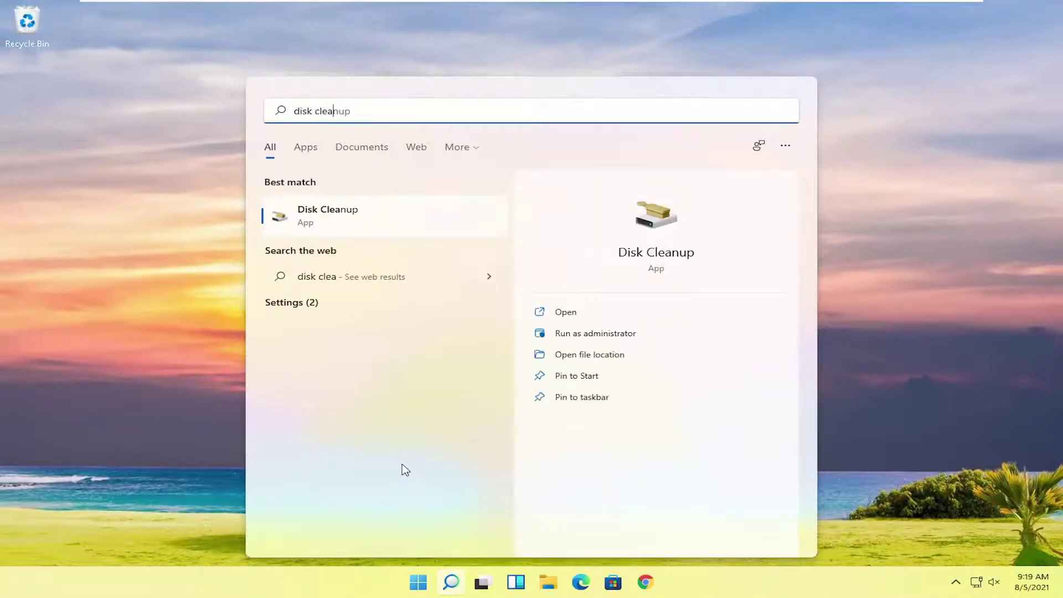
left_click(332, 212)
Rescan drive C: including system files, then permanently delete the checked files
left_click_drag(229, 65, 512, 109)
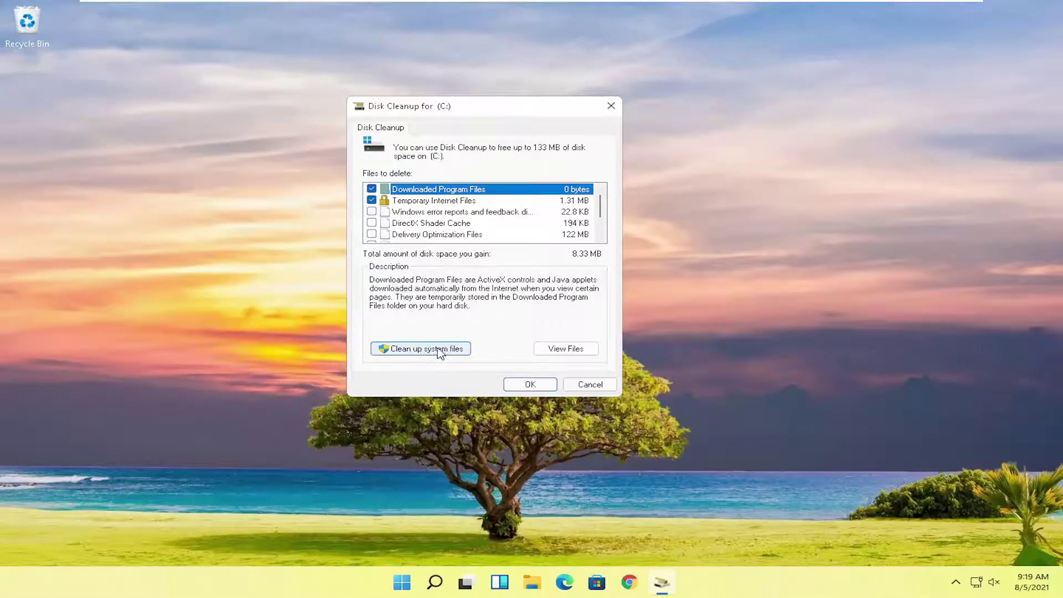
left_click(432, 349)
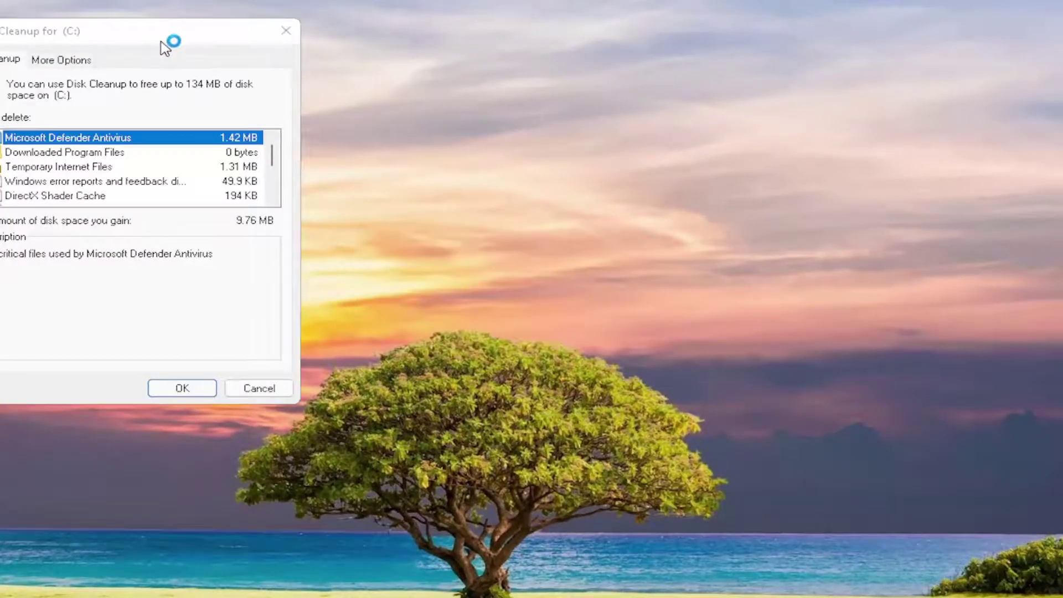
left_click_drag(174, 31, 549, 91)
left_click(577, 447)
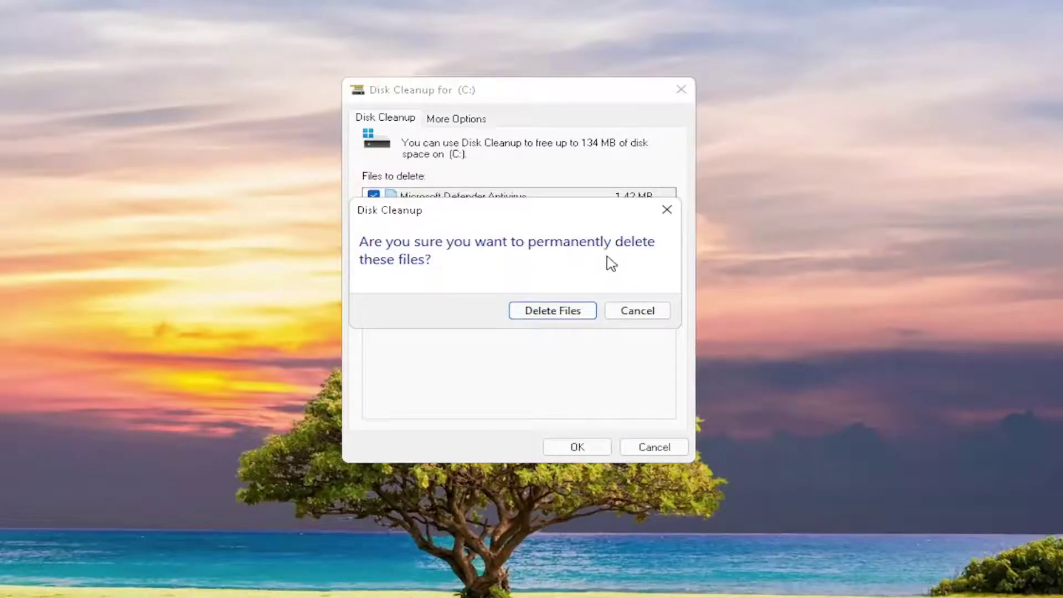
left_click(552, 310)
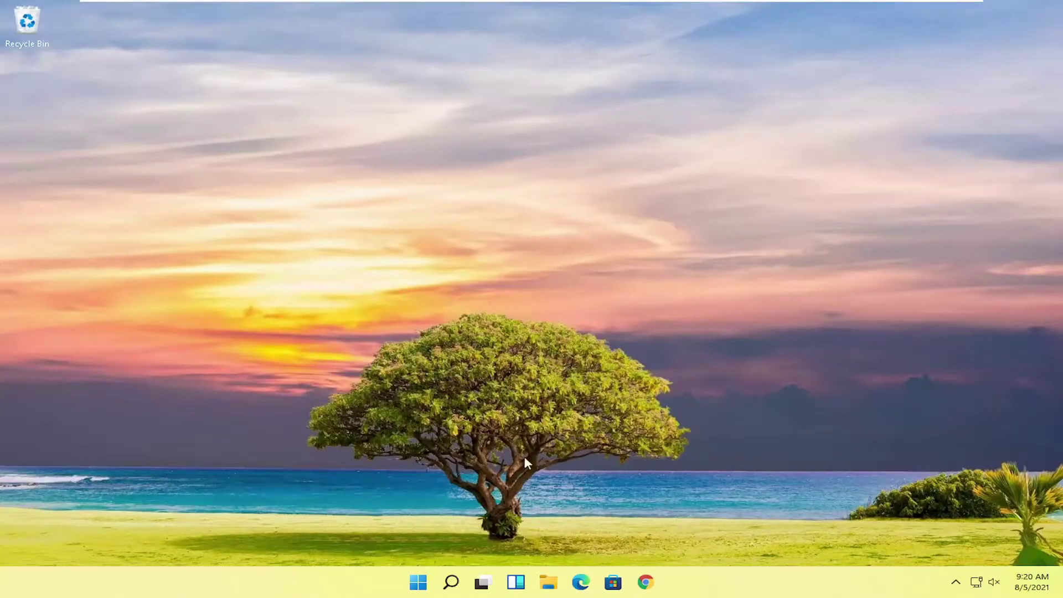
Search 'defrag' and launch Defragment and Optimize Drives
left_click(451, 583)
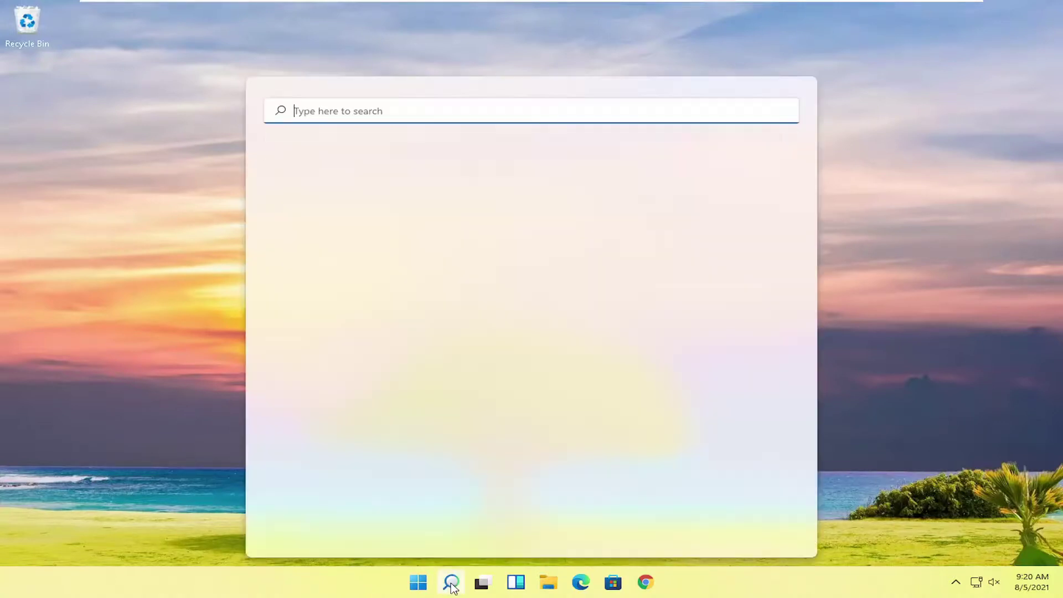
type("defrag")
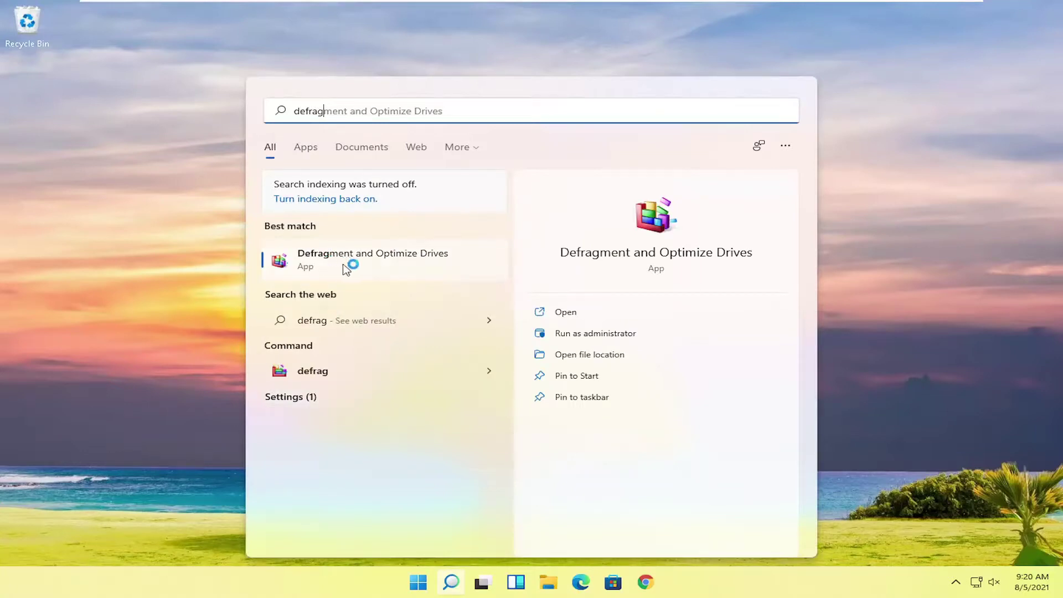
left_click(382, 259)
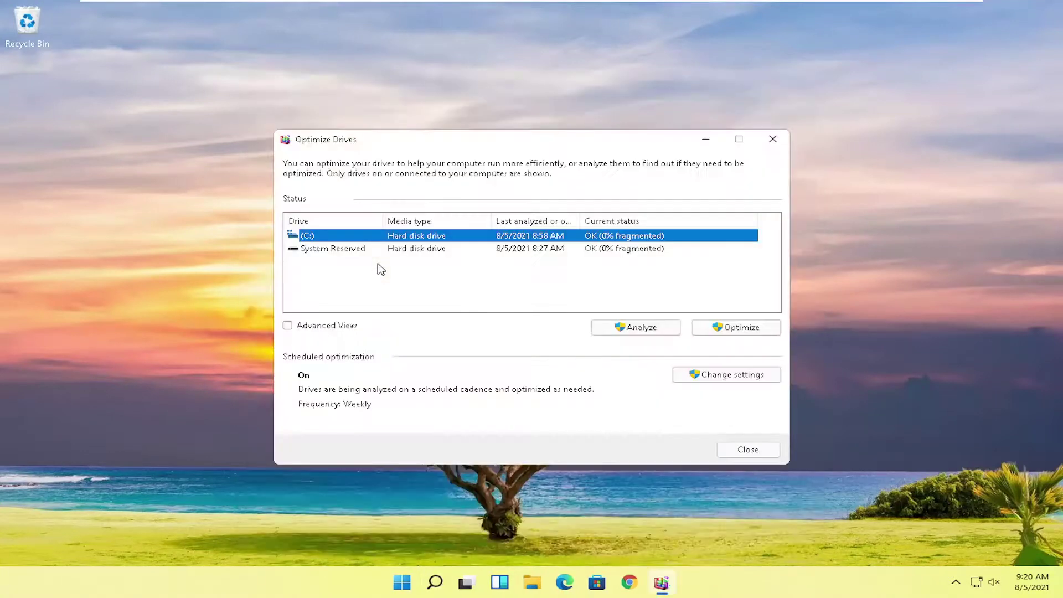
Optimize drive C:, select System Reserved, then close Optimize Drives
left_click(735, 327)
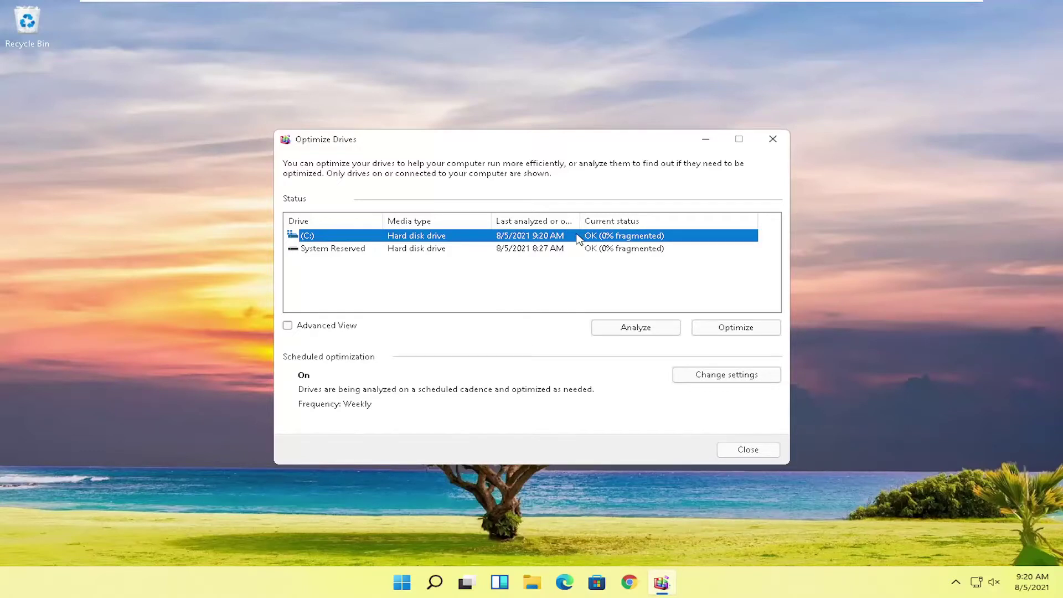
left_click(331, 249)
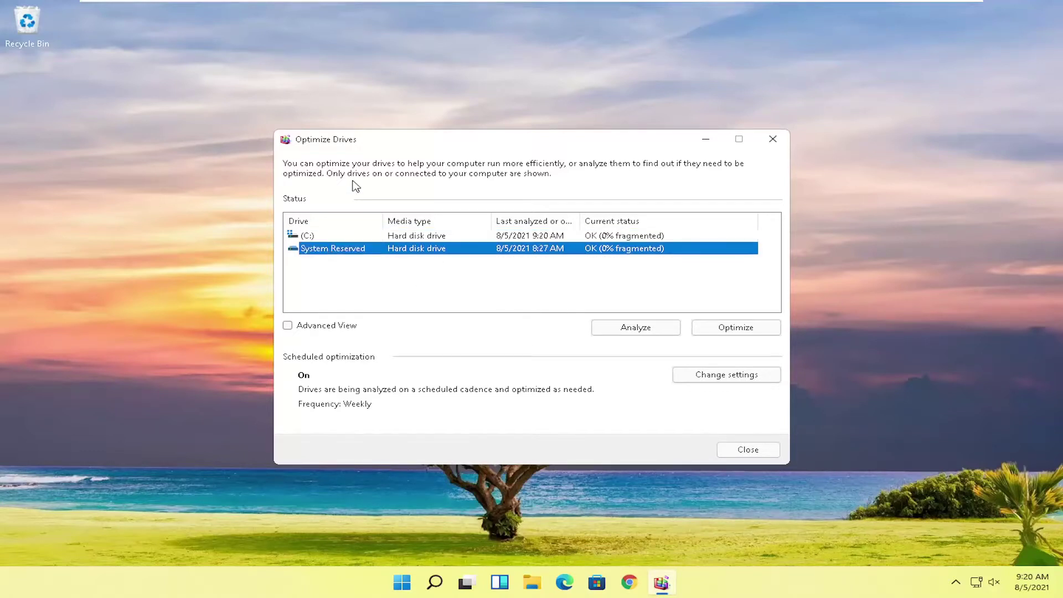
left_click(772, 139)
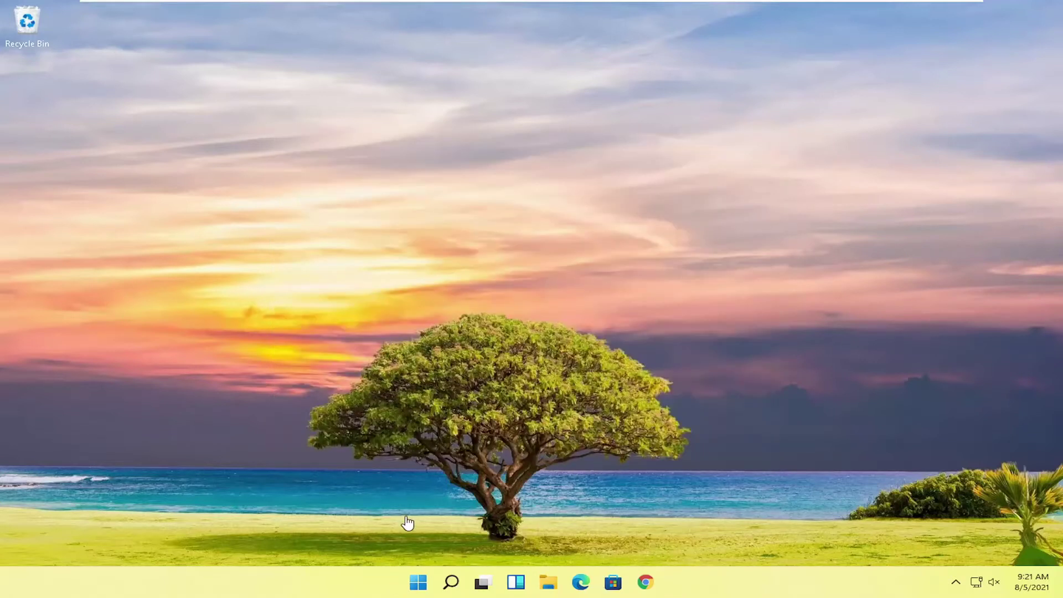